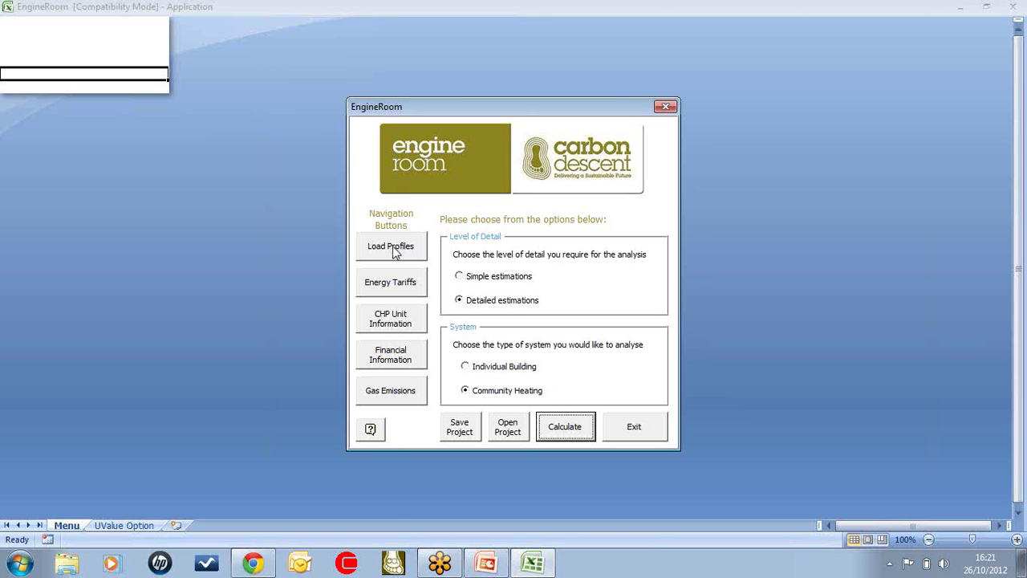
Estimate the building's demand profiles with the Technical option and copy them to the CHP model for use in the analysis.
left_click(393, 251)
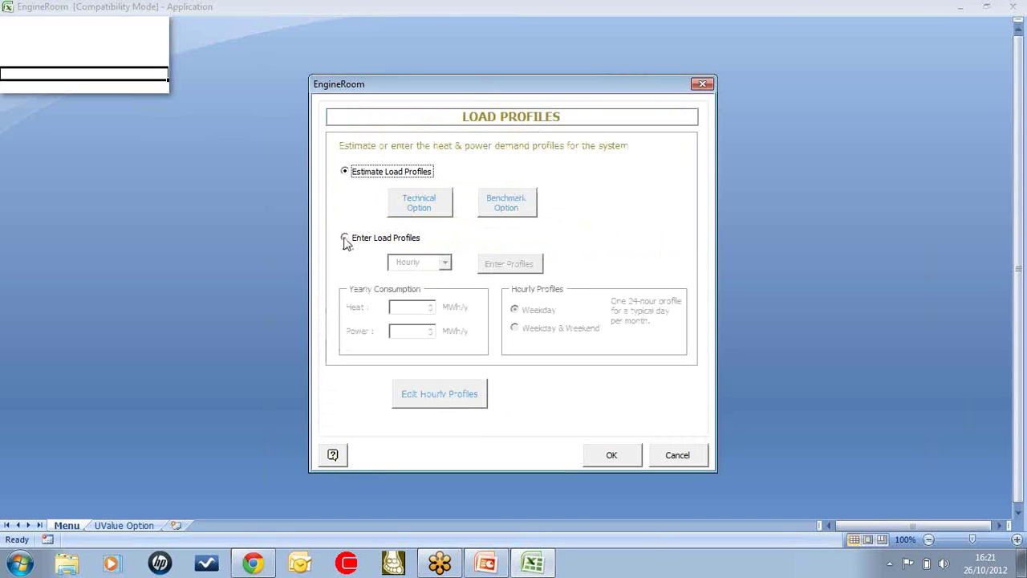
left_click(431, 203)
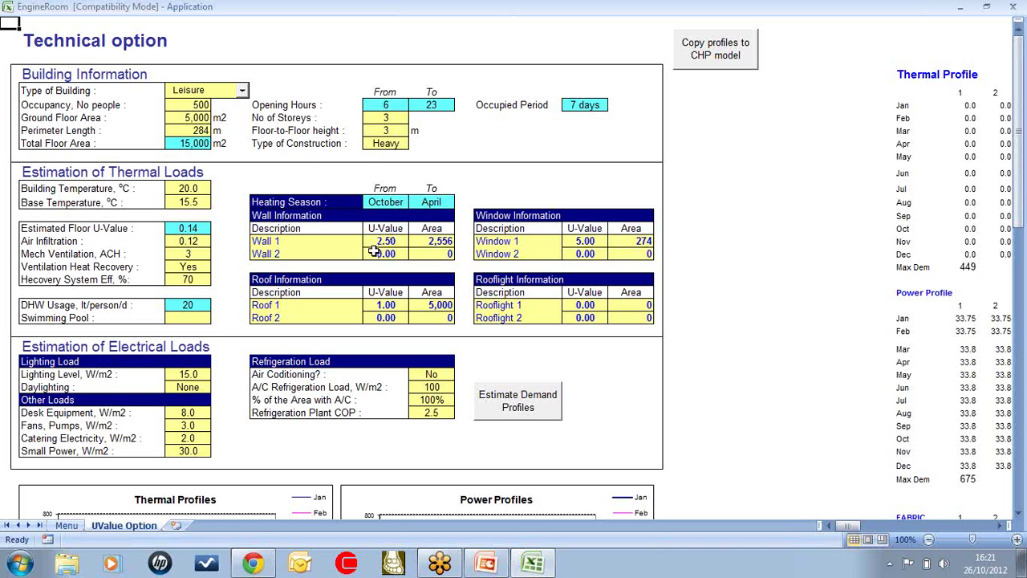
left_click(542, 409)
left_click(724, 53)
left_click(543, 332)
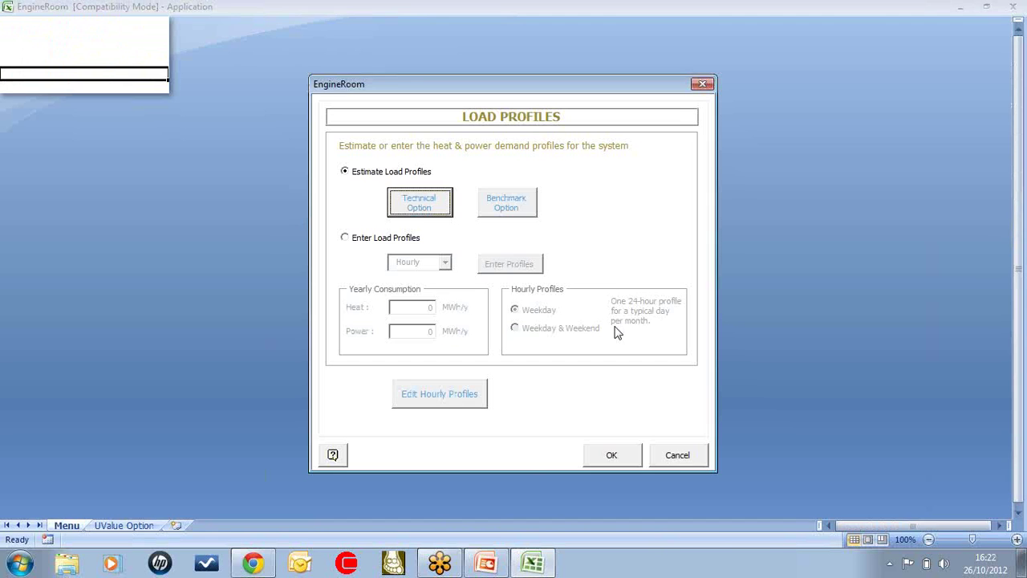
View the Benchmark option and its building types, and decline to use its results in the analysis.
left_click(506, 204)
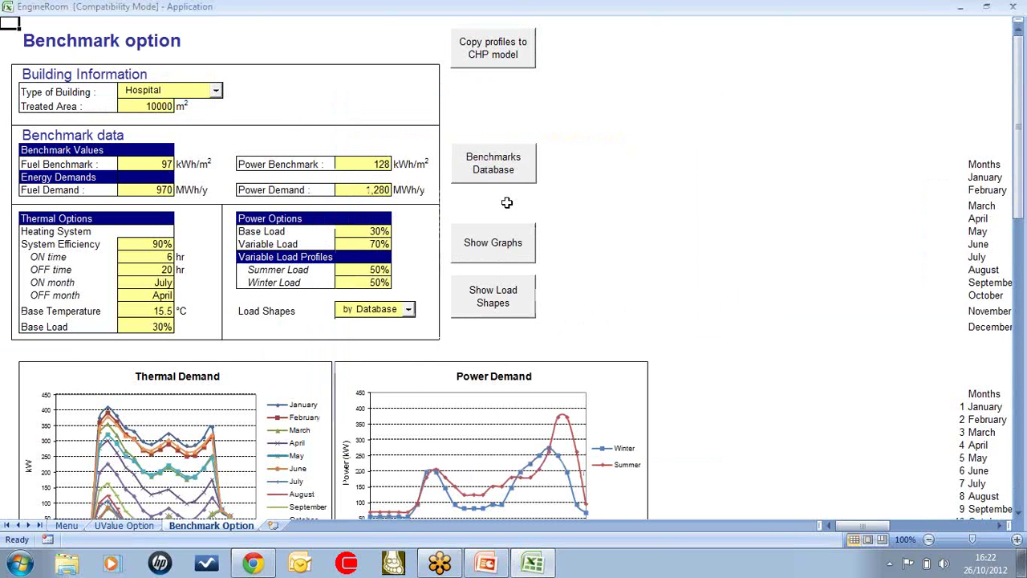
left_click(217, 93)
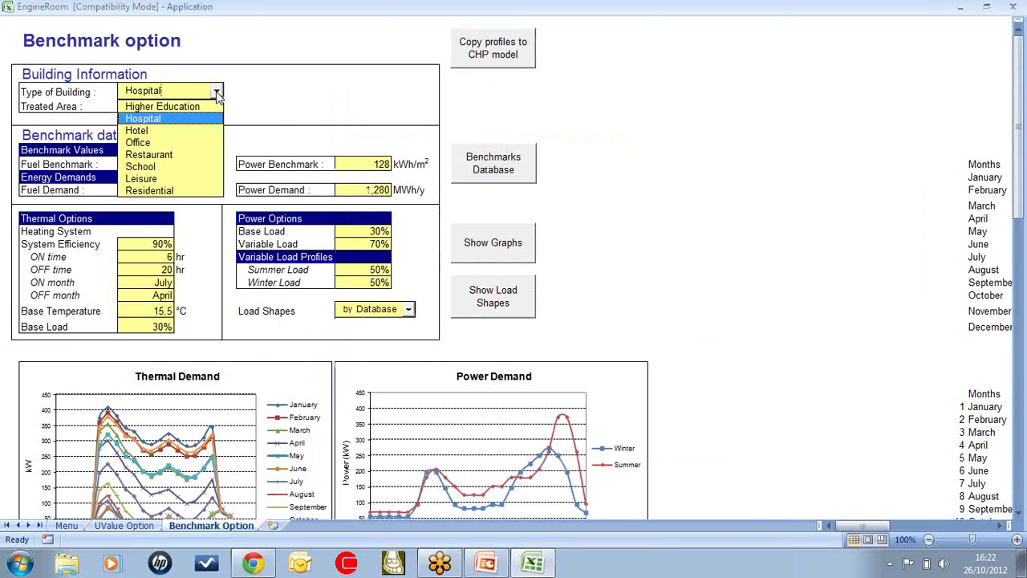
left_click(217, 93)
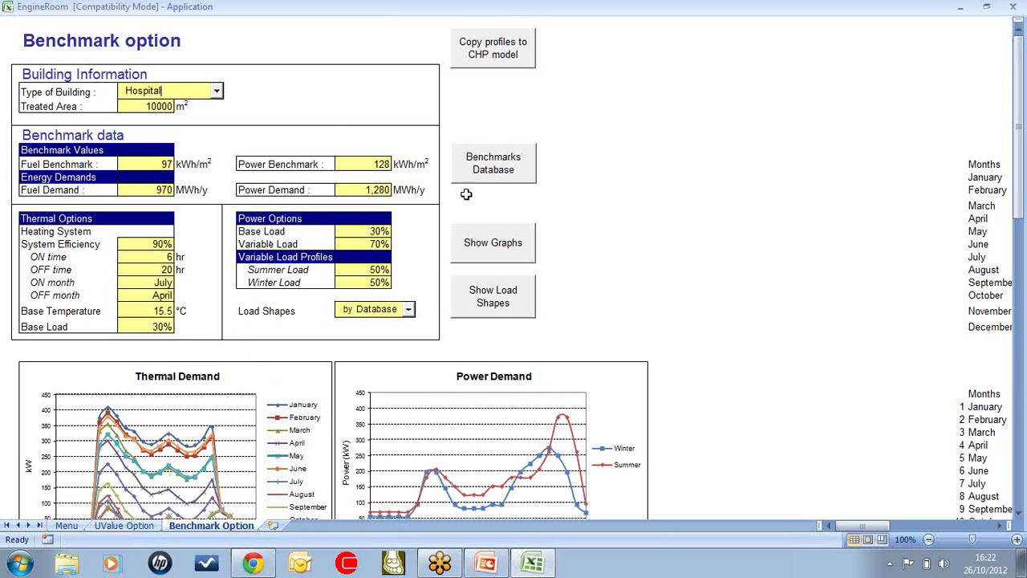
left_click(510, 56)
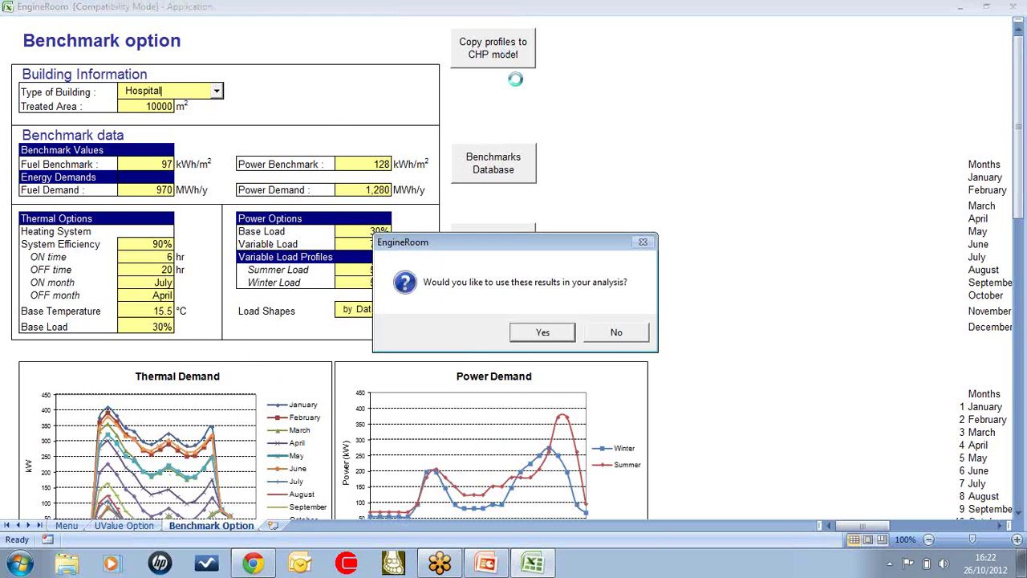
left_click(623, 332)
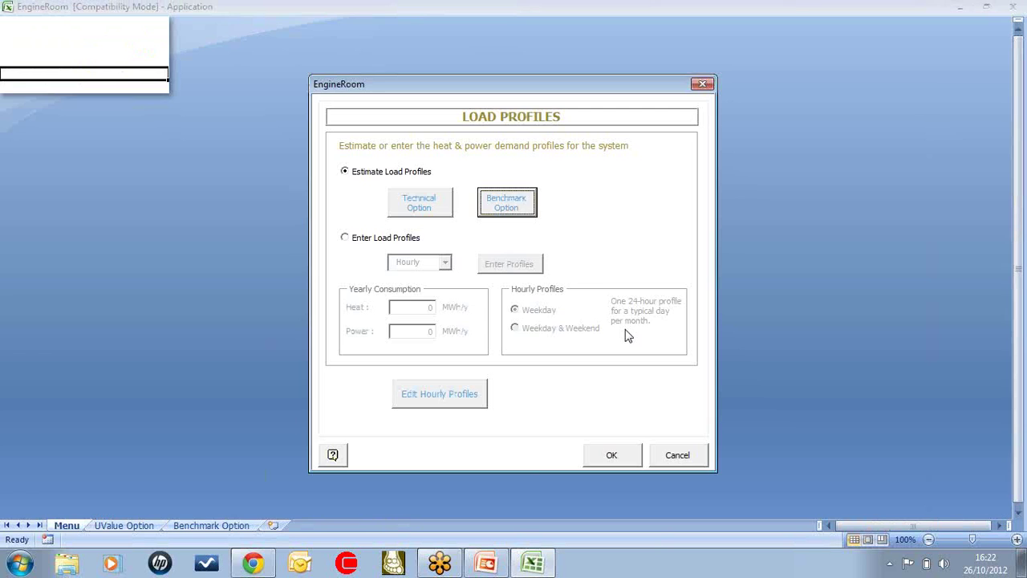
Switch to entering load profiles, try the Yearly and Monthly options, and view the hourly demand profiles.
left_click(344, 238)
left_click(445, 262)
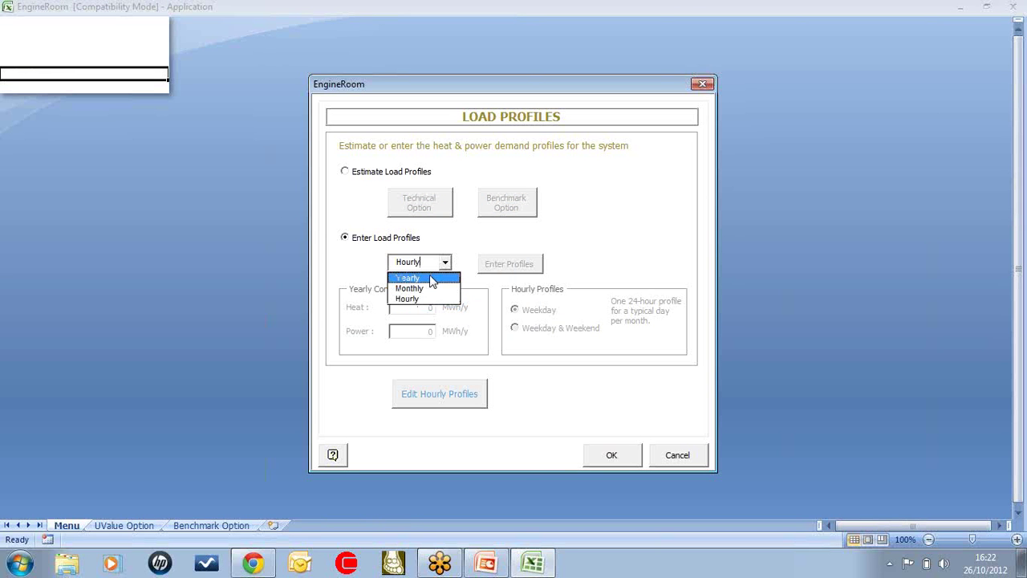
left_click(431, 279)
left_click(446, 264)
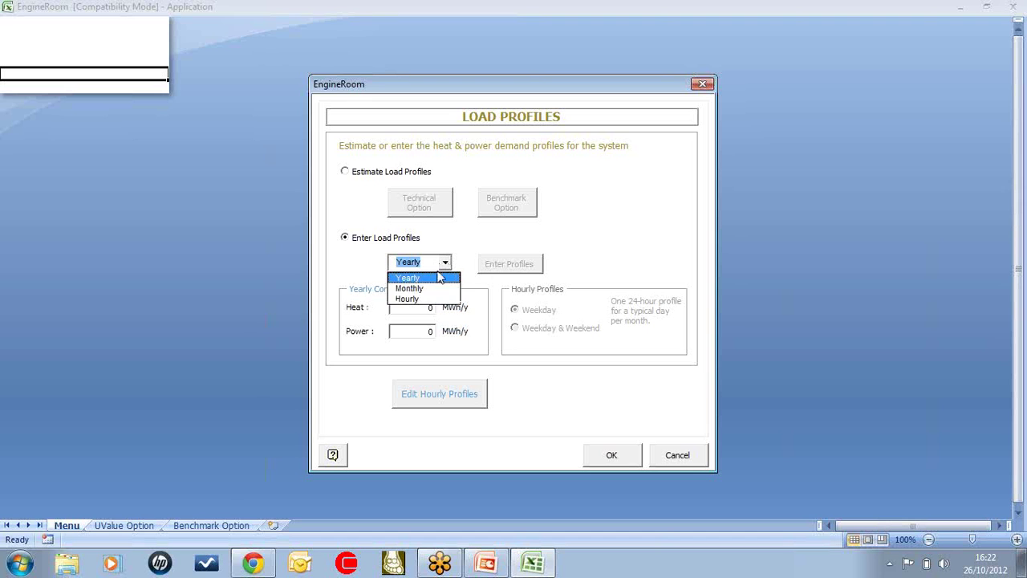
left_click(429, 289)
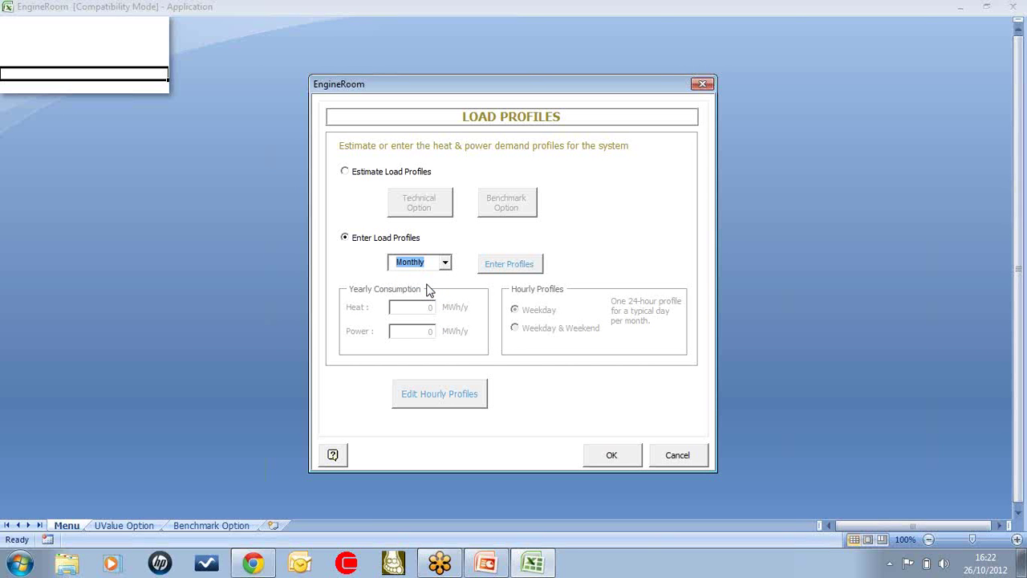
left_click(443, 399)
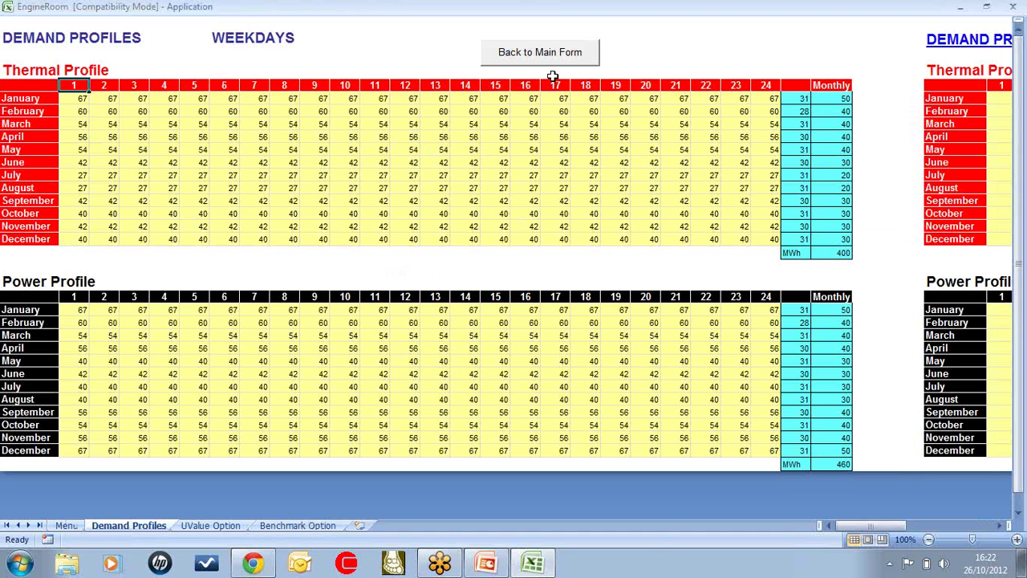
left_click(556, 50)
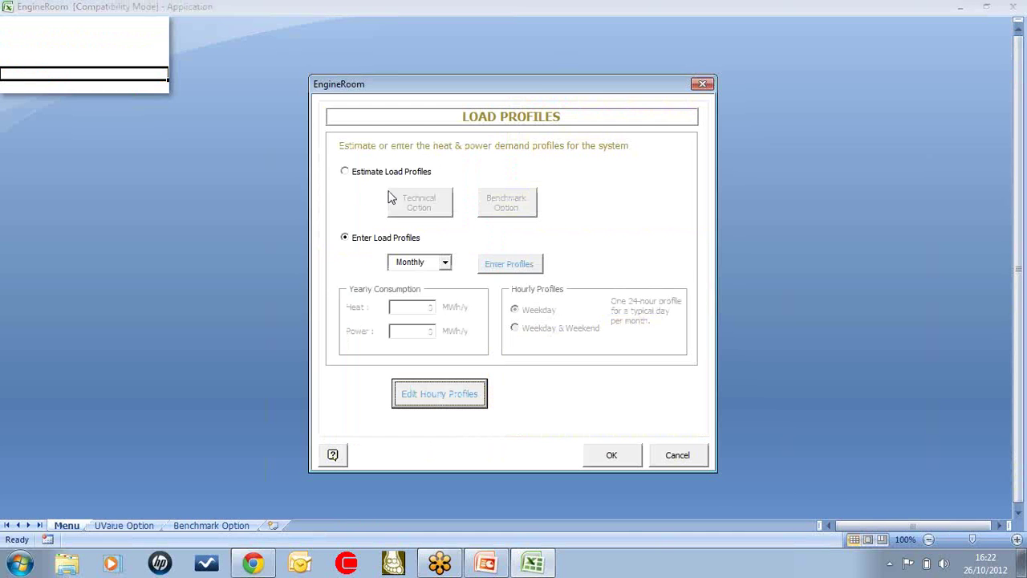
Return to estimated load profiles, run the Technical option's demand estimate again, and accept its profiles for the CHP analysis.
left_click(346, 172)
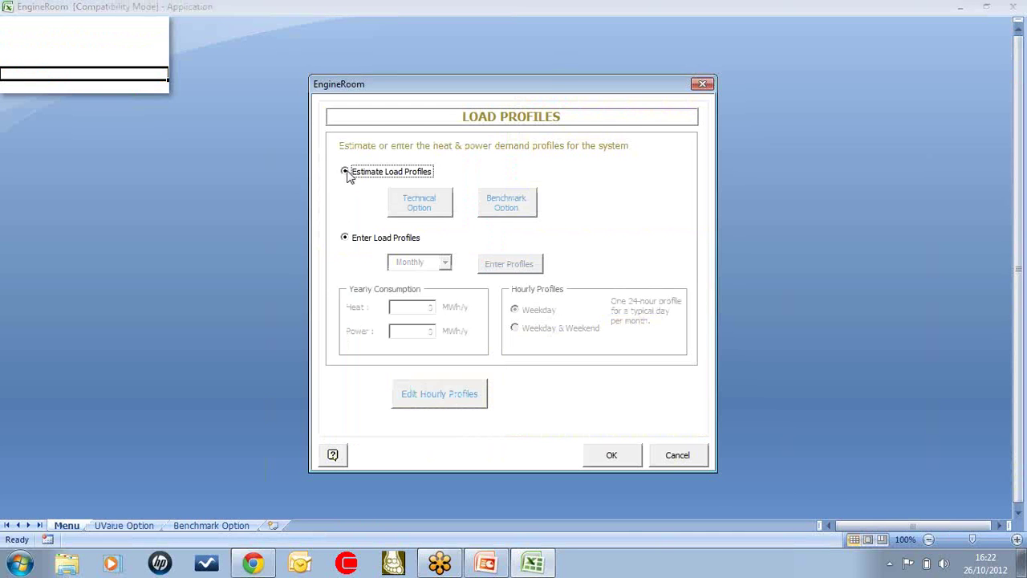
left_click(431, 207)
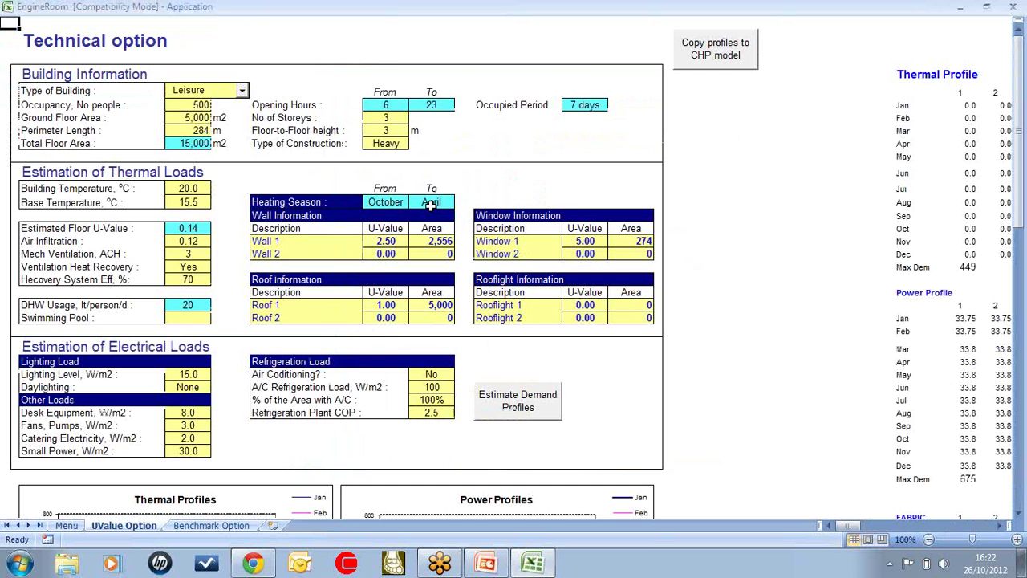
left_click(519, 411)
scroll(621, 234, "up", 12)
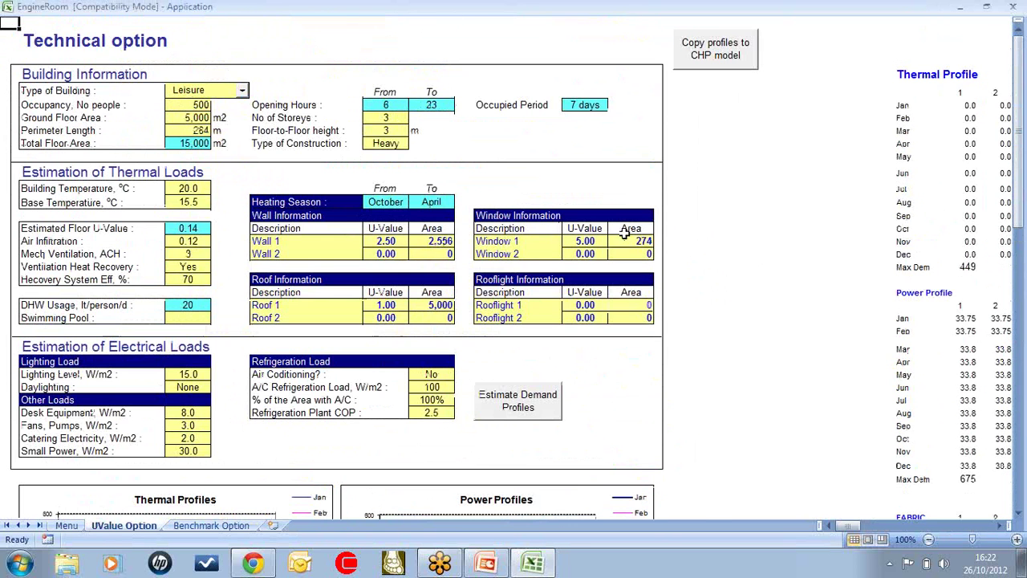
left_click(722, 53)
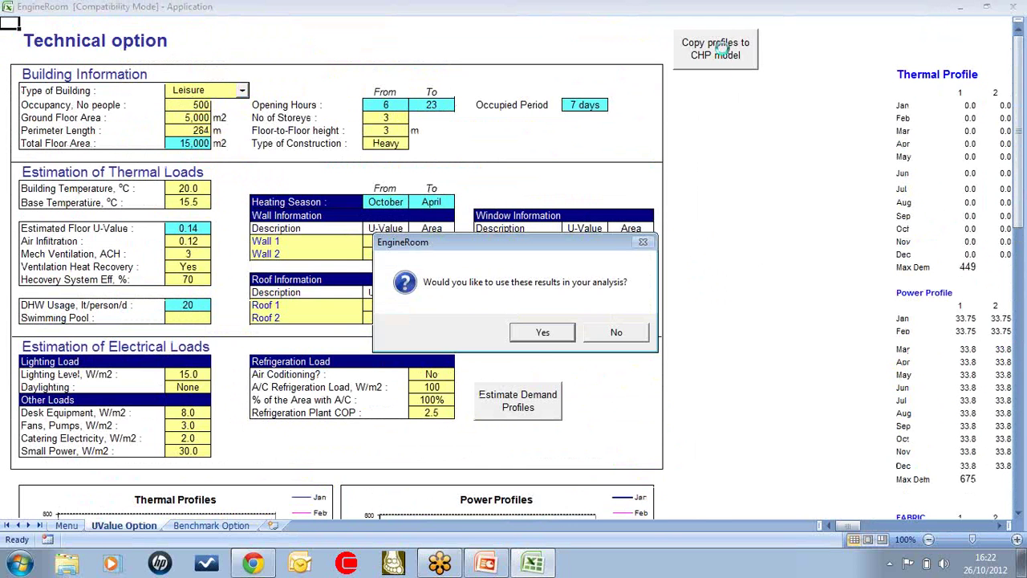
left_click(543, 335)
left_click(616, 454)
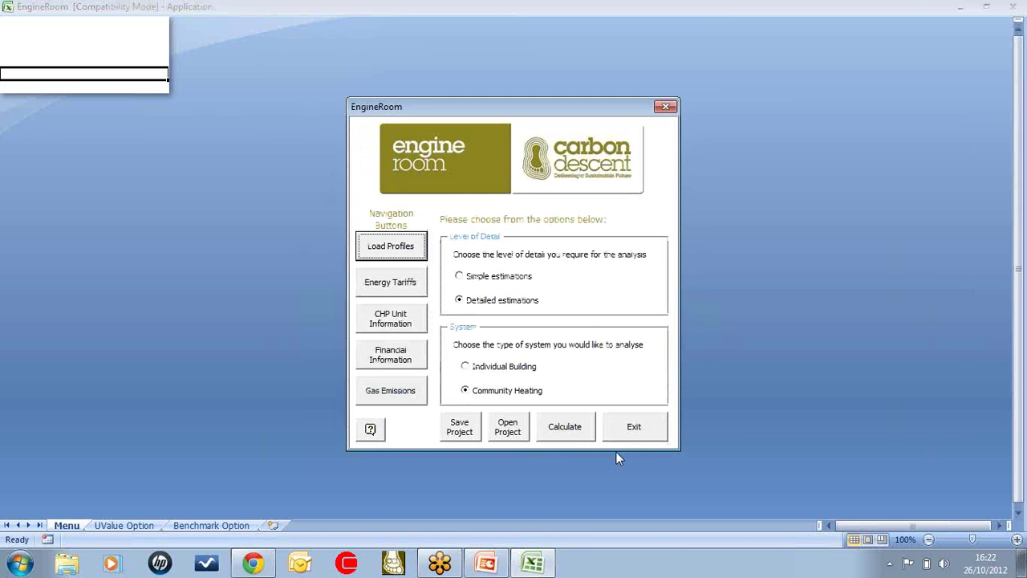
Compare the Economy 7, Standard and STOD power import tariffs, leave STOD selected, and accept the energy tariffs and charges.
left_click(392, 287)
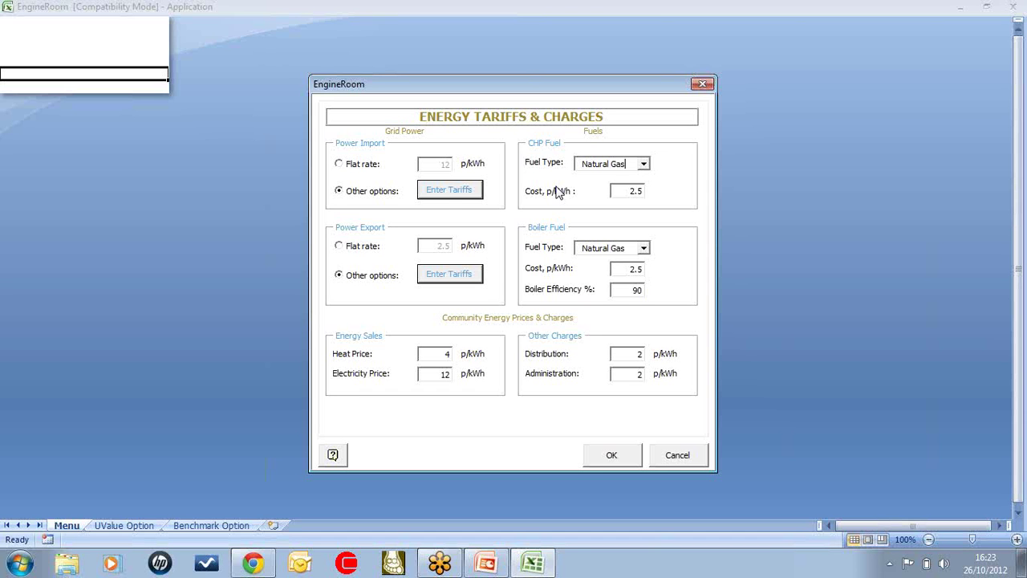
left_click(446, 192)
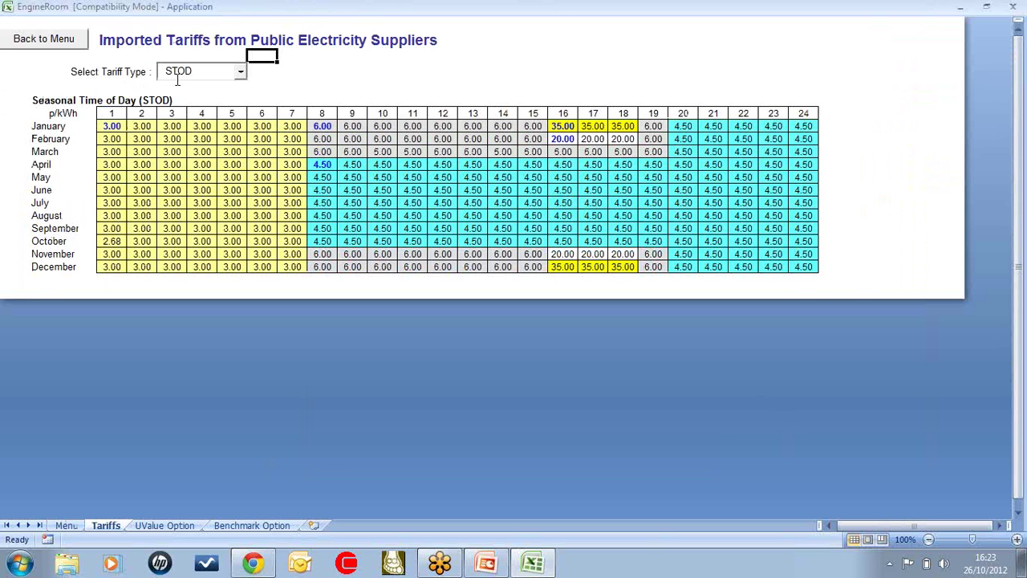
left_click(241, 72)
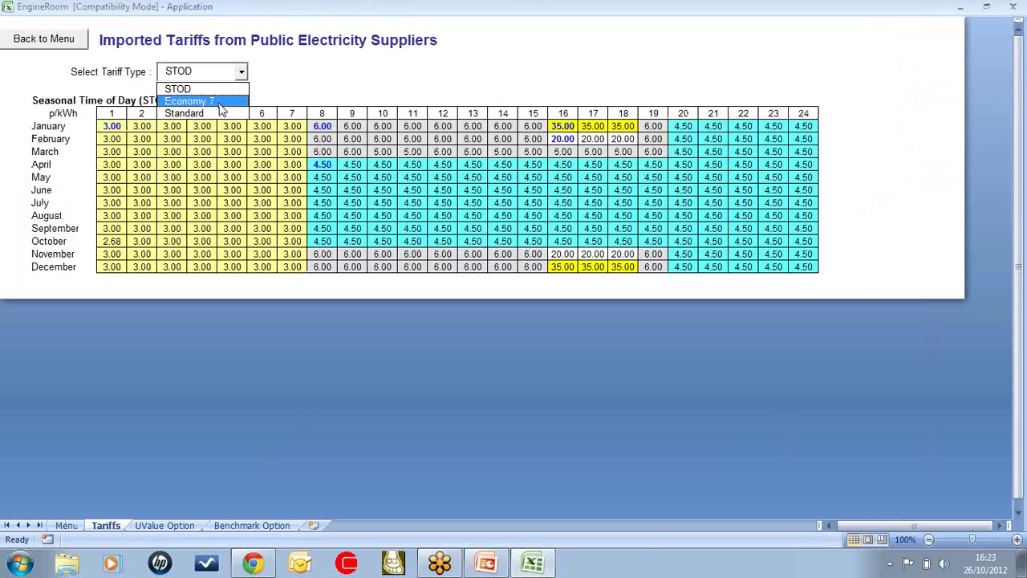
left_click(220, 103)
left_click(241, 72)
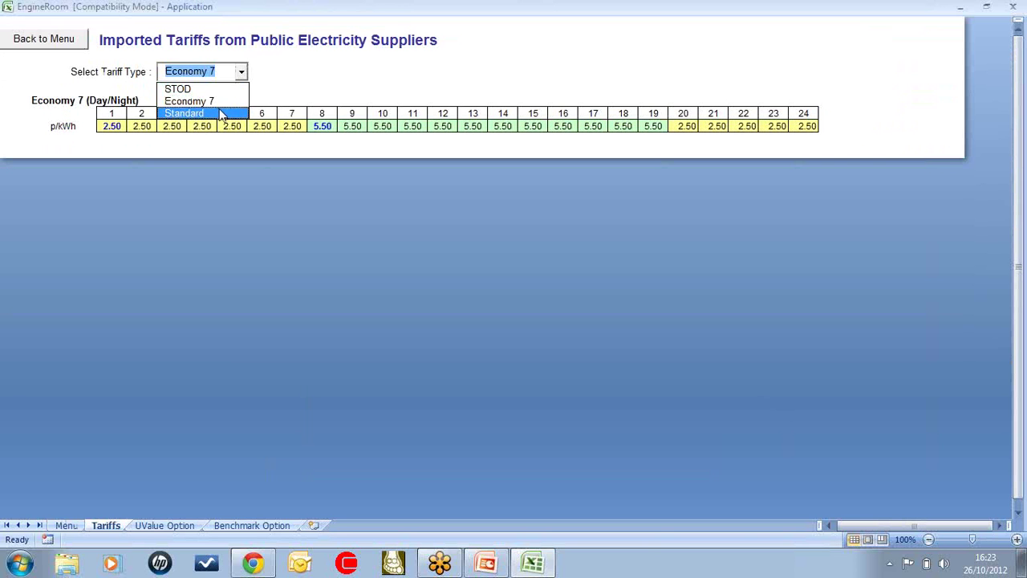
left_click(222, 114)
left_click(241, 72)
left_click(233, 88)
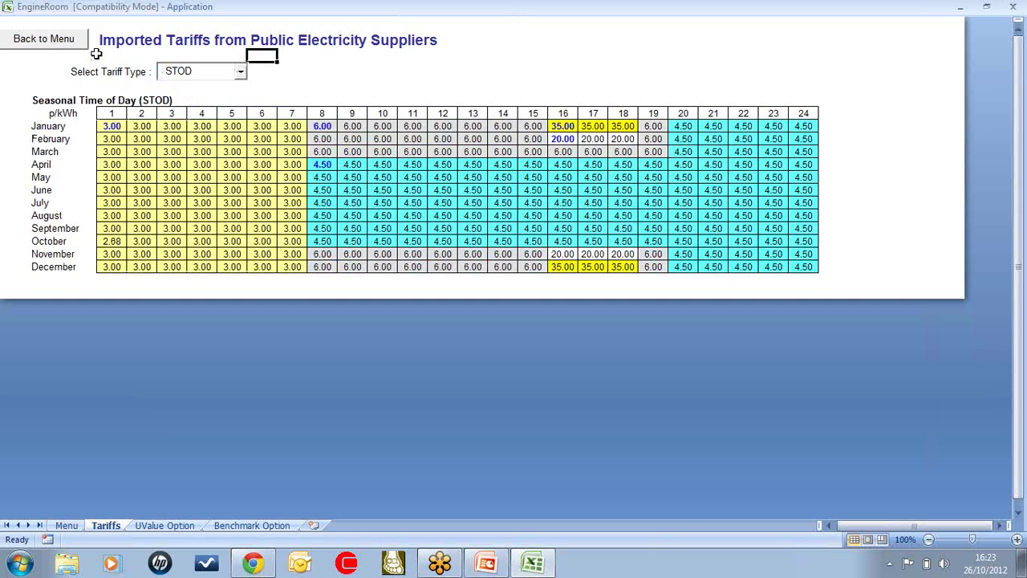
left_click(72, 40)
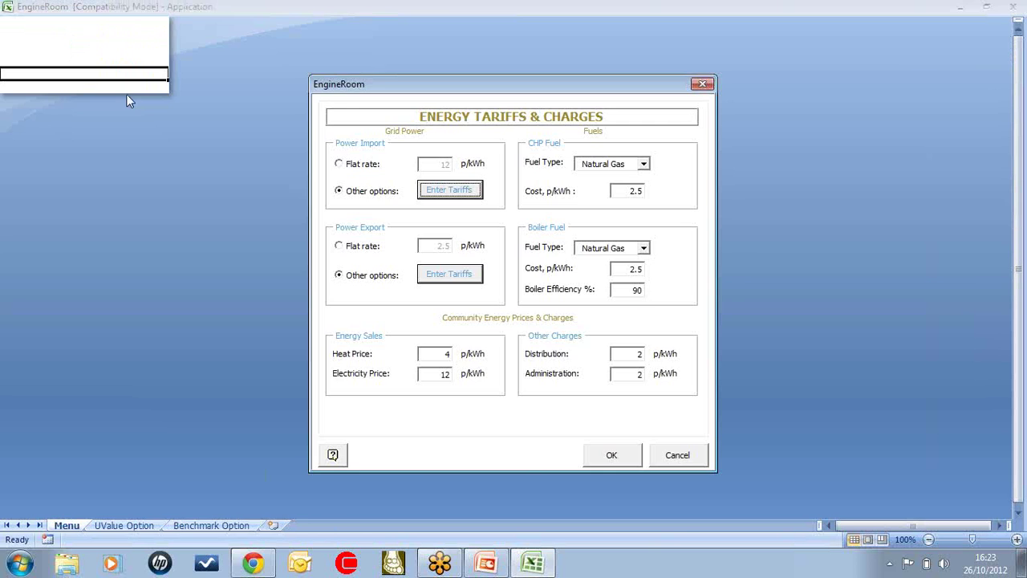
left_click(637, 458)
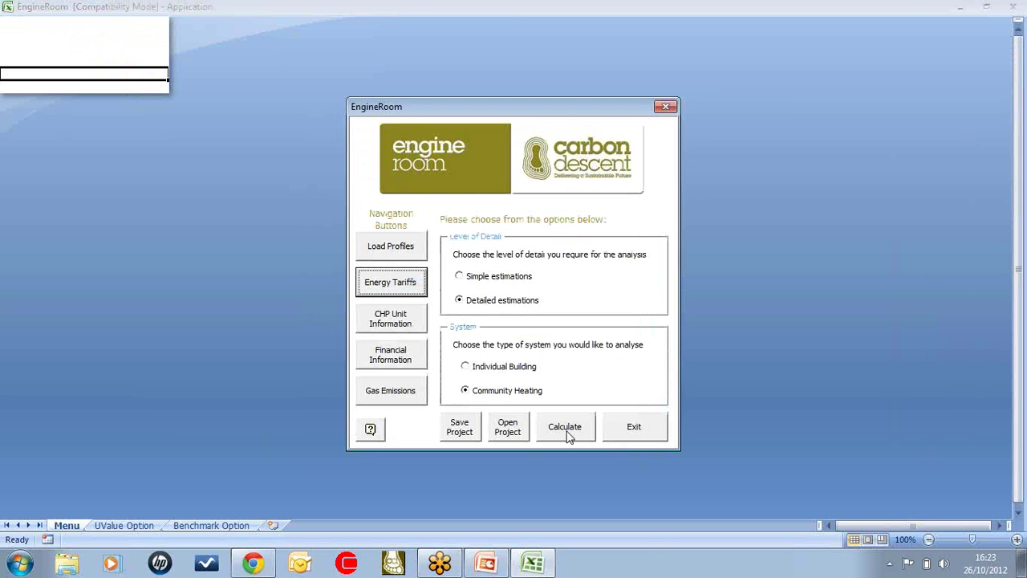
Review the CHP unit information, including the selected engine sizes, control options and daily running times, and accept it.
left_click(390, 320)
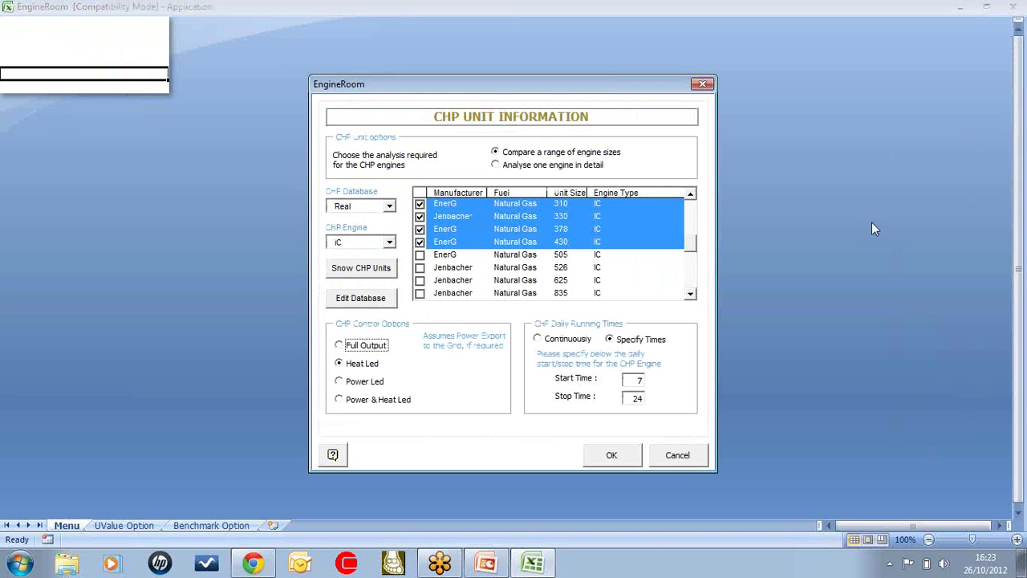
mouse_move(700, 251)
left_mouse_down()
mouse_move(697, 223)
mouse_move(699, 240)
left_mouse_up()
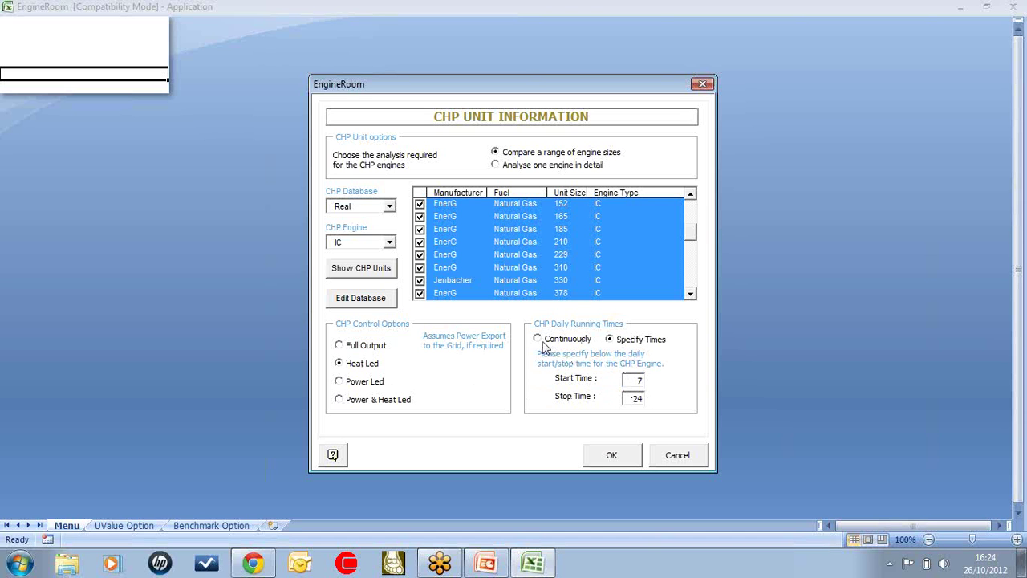
left_click(614, 455)
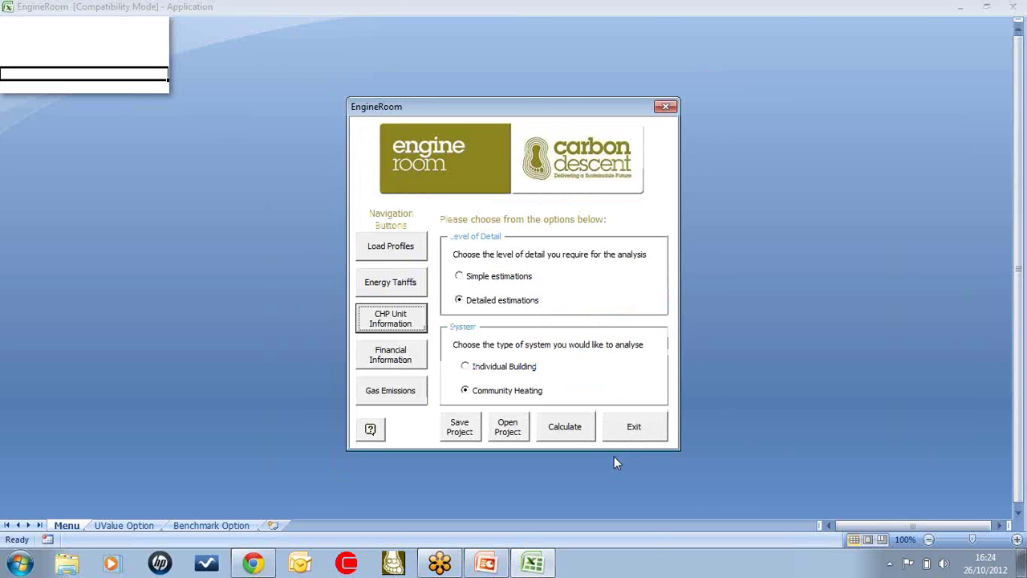
Open the capital costs from the financial information and examine the cost categories down to the community heating network.
left_click(410, 361)
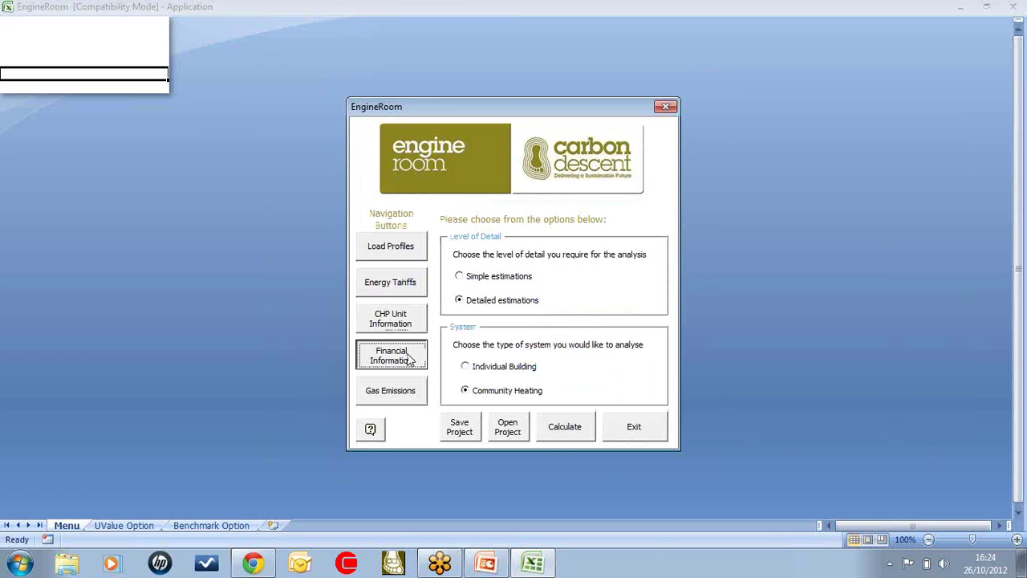
left_click(409, 358)
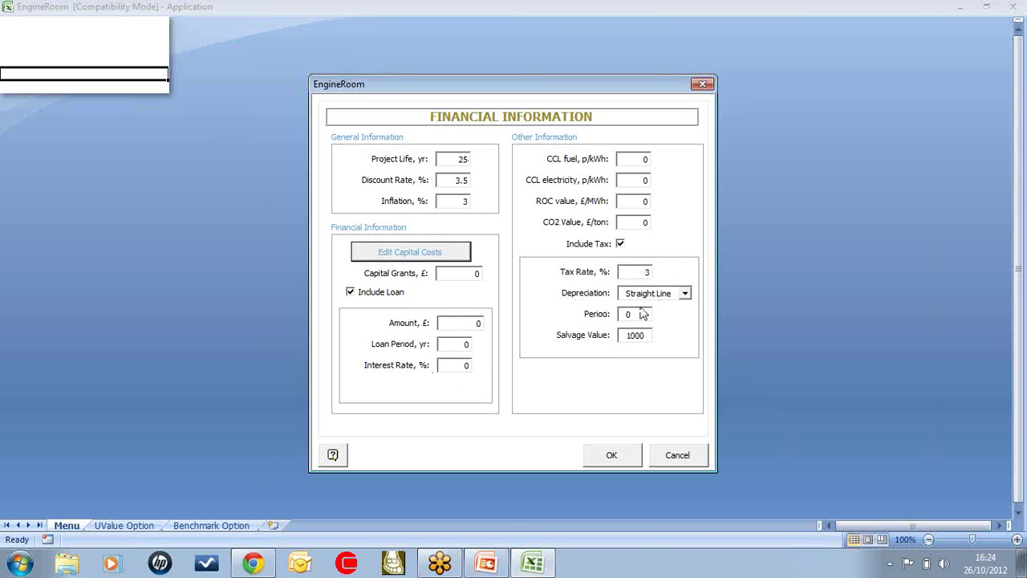
left_click(409, 252)
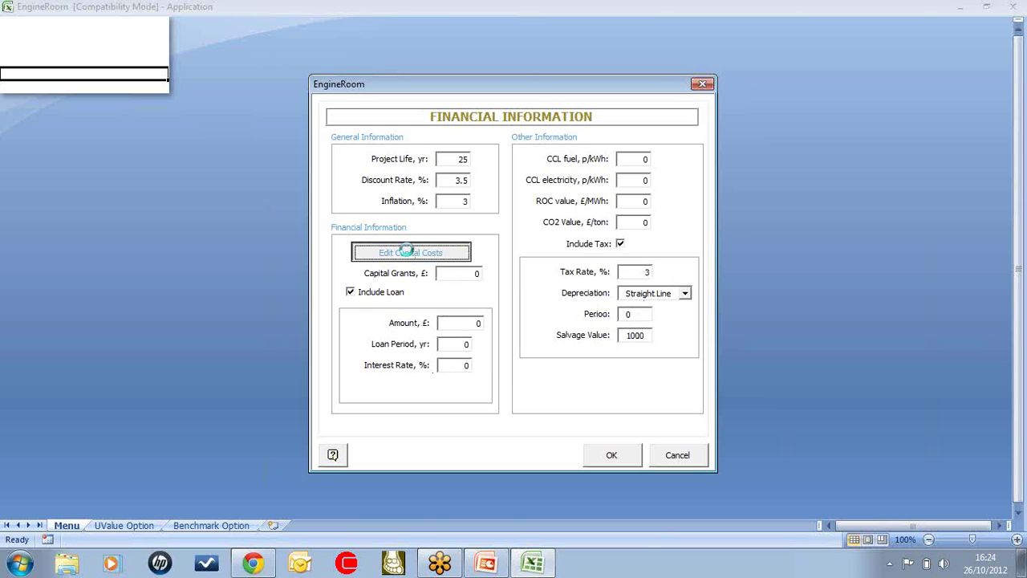
scroll(360, 351, "down", 3)
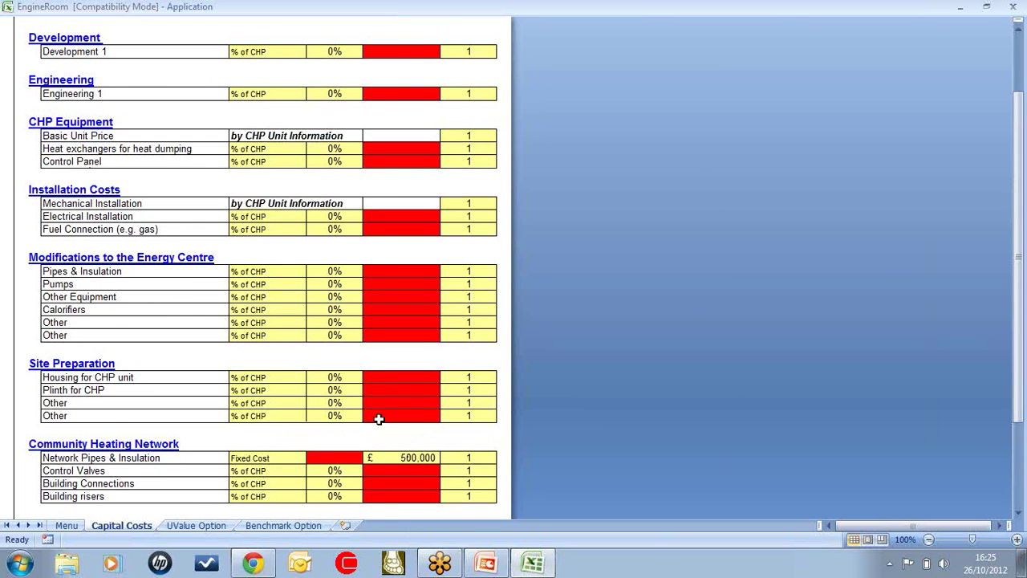
scroll(379, 409, "up", 3)
Switch the feasibility study's Study 1 cost option to Fixed Cost, and set it back to % of CHP.
left_click(282, 127)
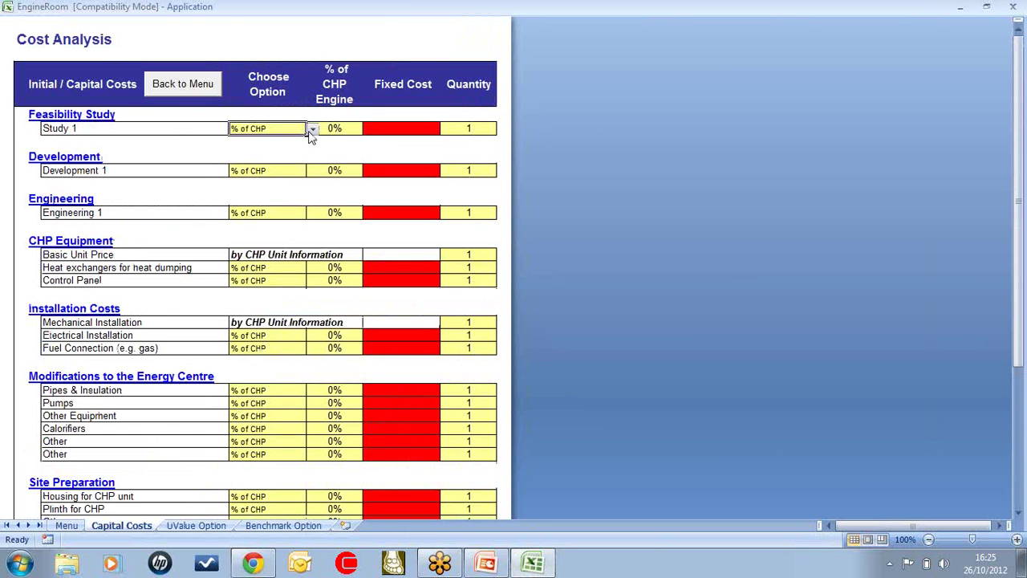
left_click(313, 130)
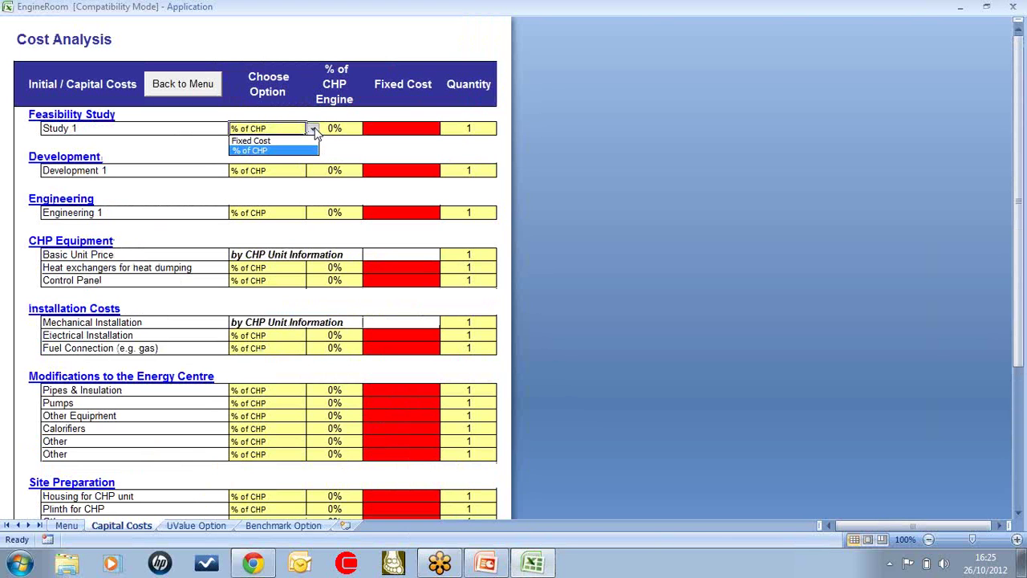
left_click(255, 140)
left_click(312, 130)
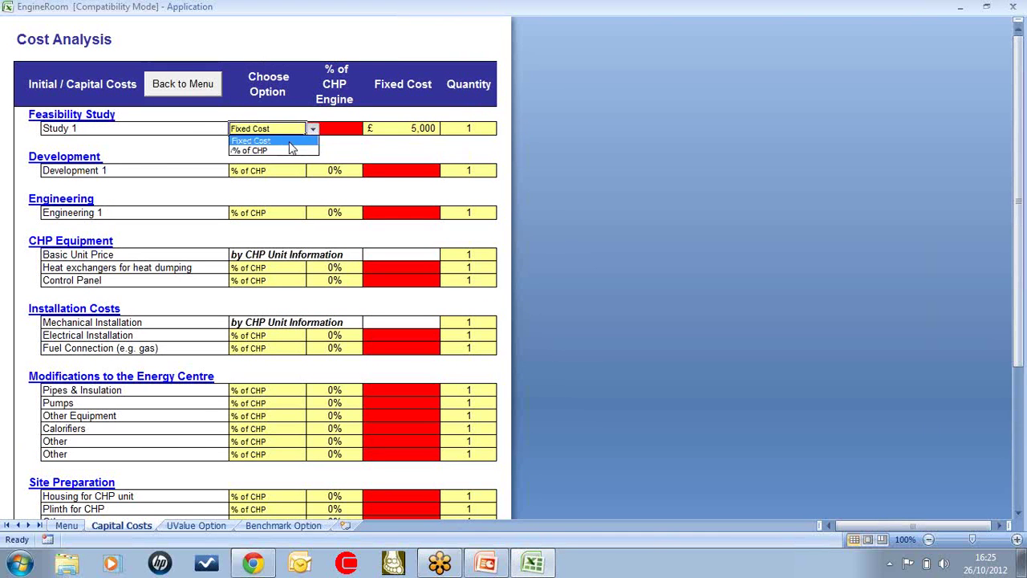
left_click(291, 150)
Return from the capital costs, accept the financial information, and review and accept the gas emission factors.
left_click(182, 87)
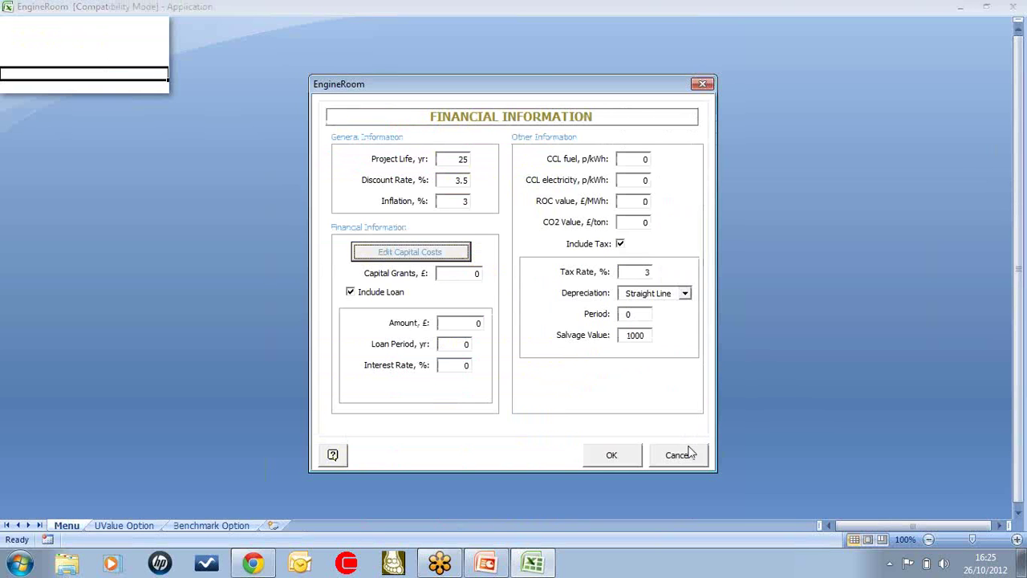
left_click(603, 457)
left_click(408, 399)
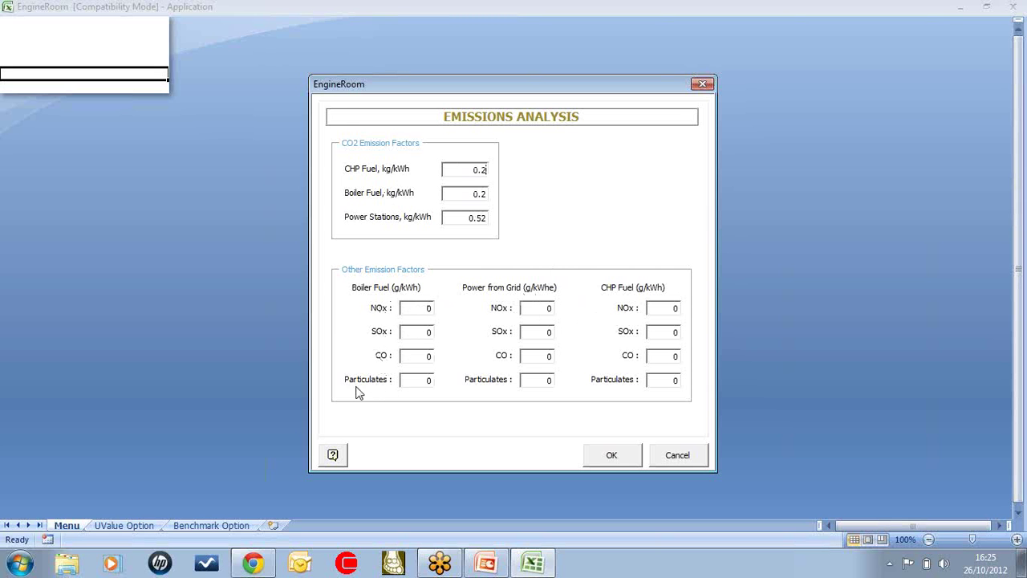
left_click(612, 457)
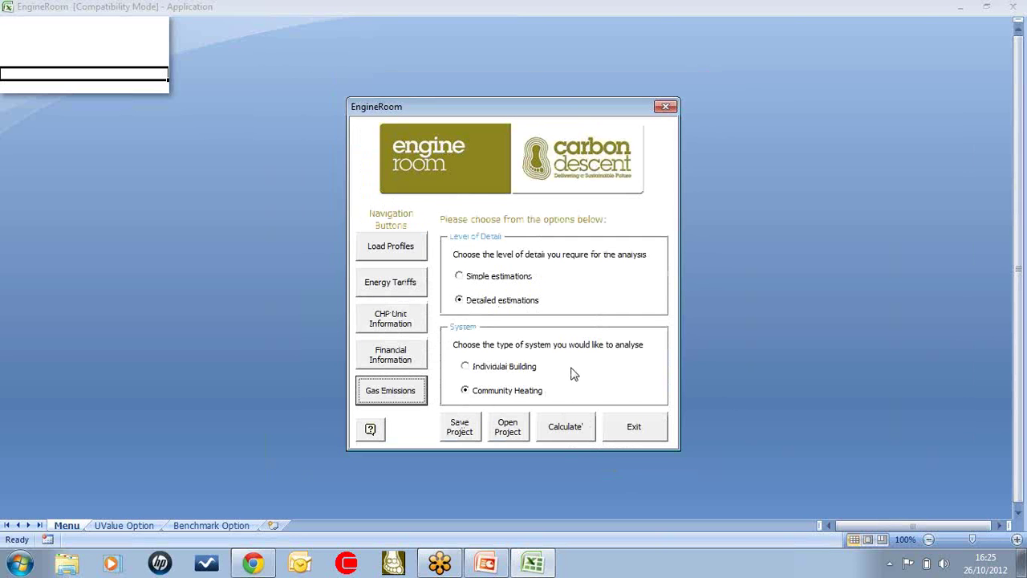
Calculate the engine size comparison, view its NPV, IRR and CO2 Savings graphs, and return to the main form.
left_click(573, 426)
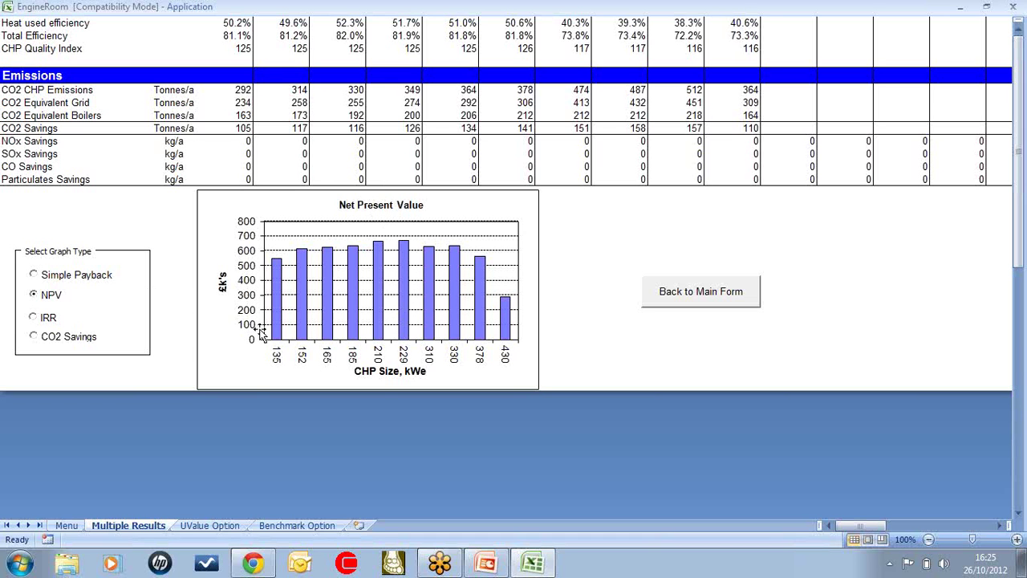
left_click(44, 317)
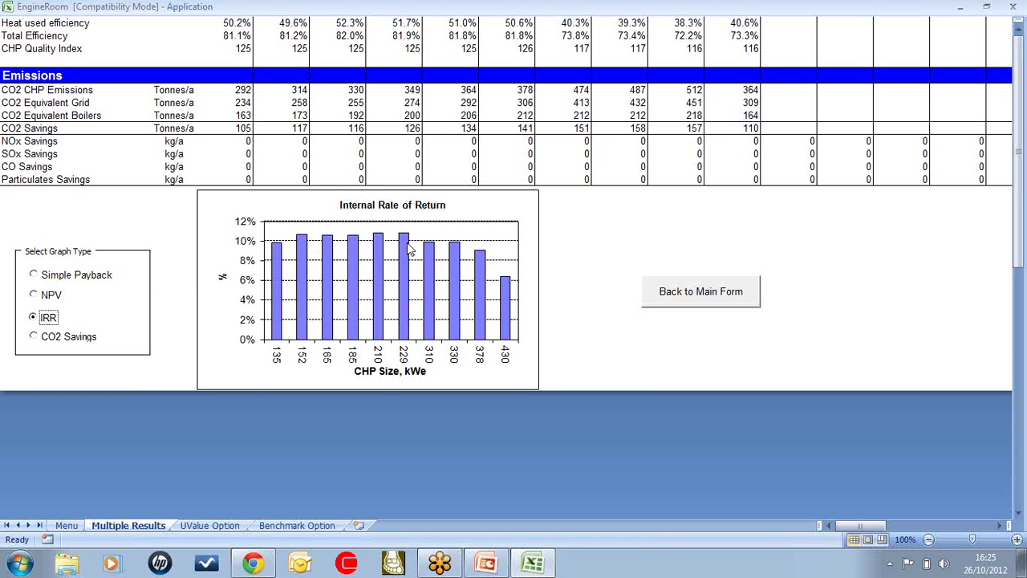
left_click(33, 337)
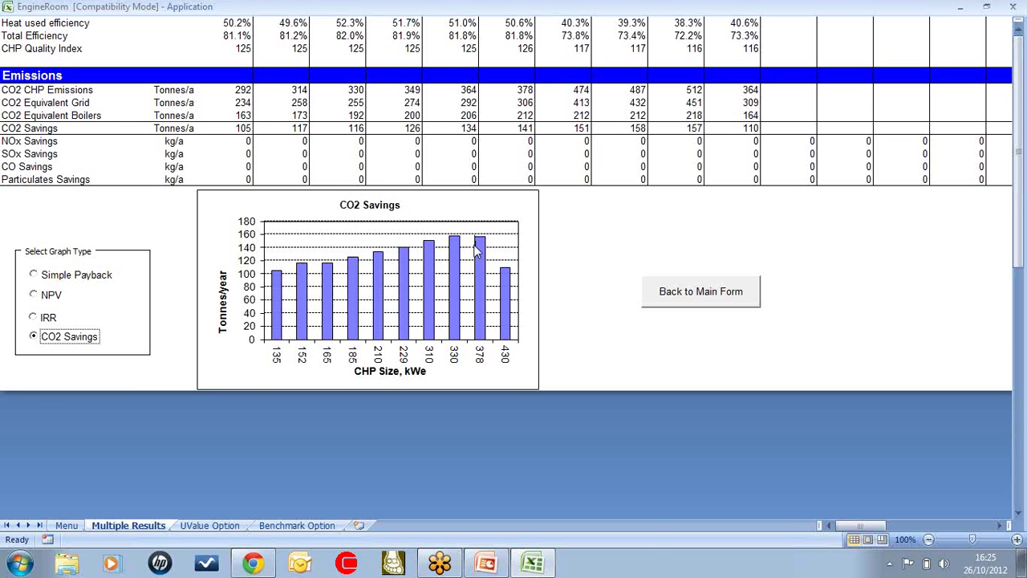
left_click(690, 299)
Change the CHP unit analysis to one engine in detail, select the 229 EnerG natural gas unit, and accept it.
left_click(383, 321)
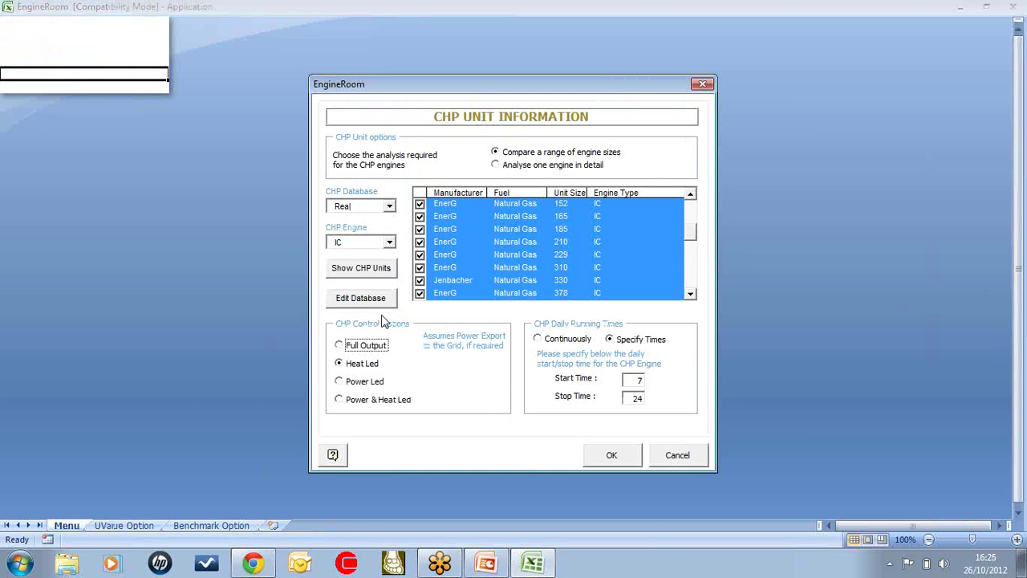
left_click(503, 166)
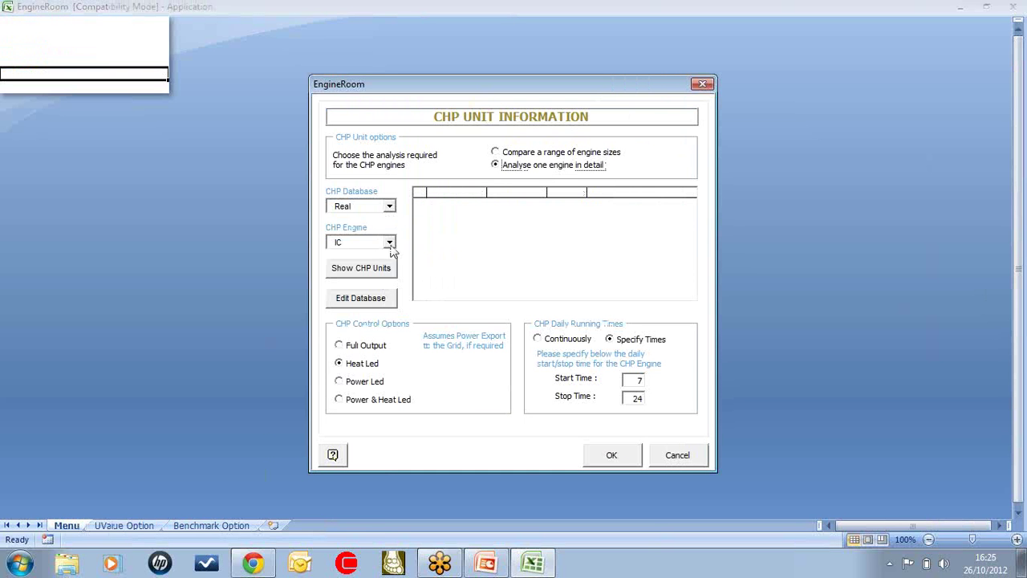
left_click(382, 271)
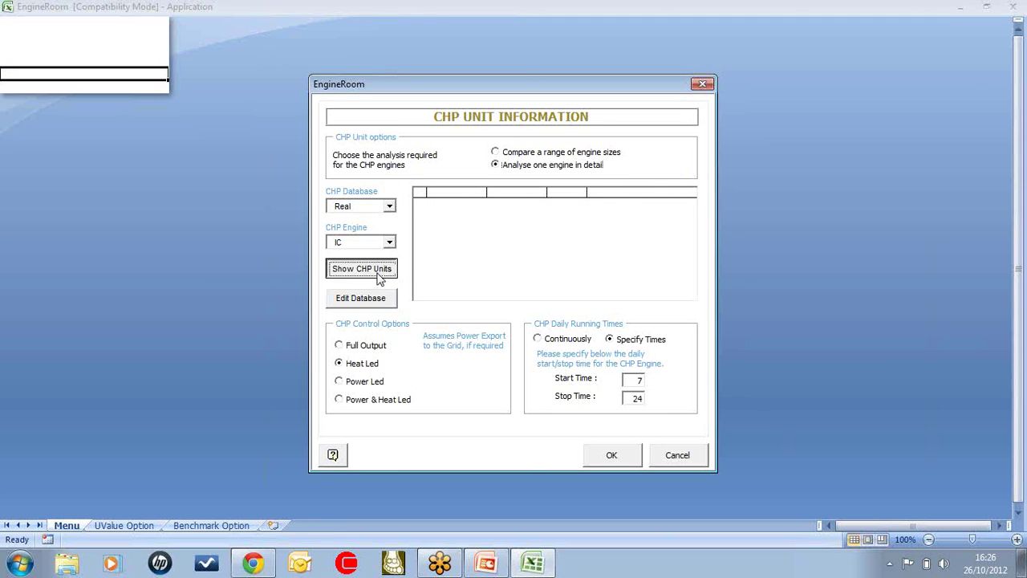
left_click_drag(692, 295, 692, 295)
left_click(421, 269)
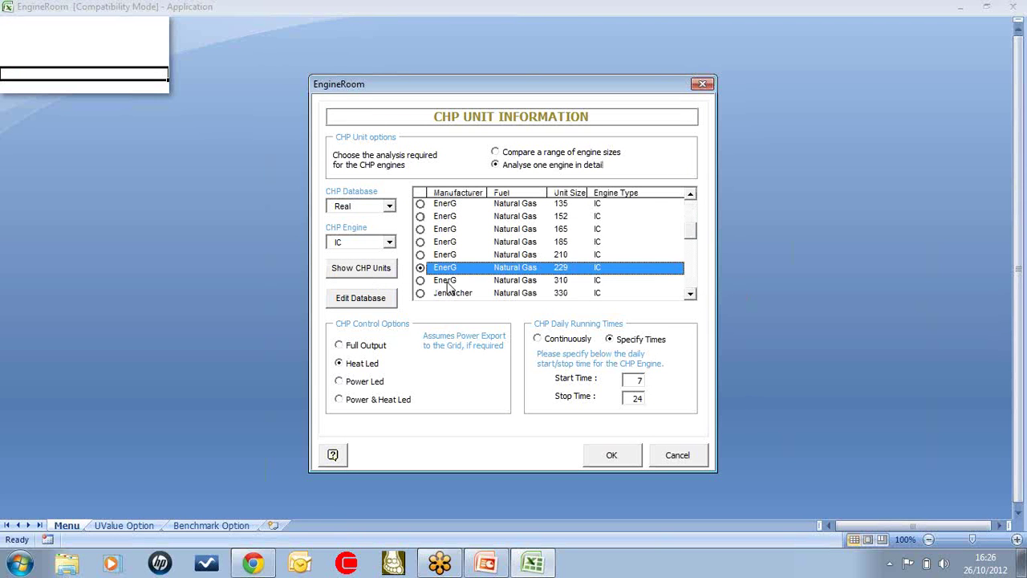
left_click(614, 455)
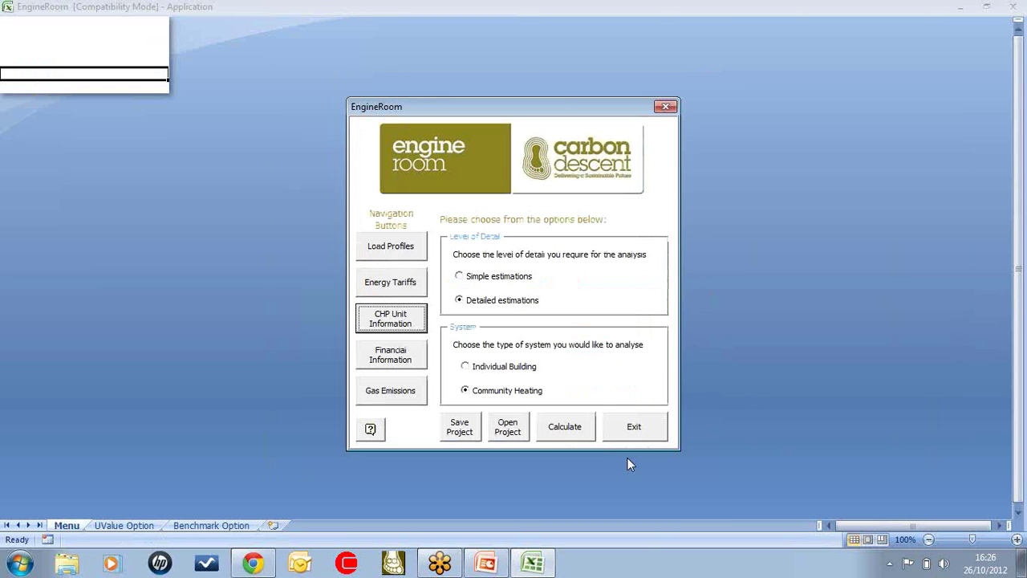
Calculate the single-engine results and view the power, thermal and CHP output charts for January through April.
left_click(568, 434)
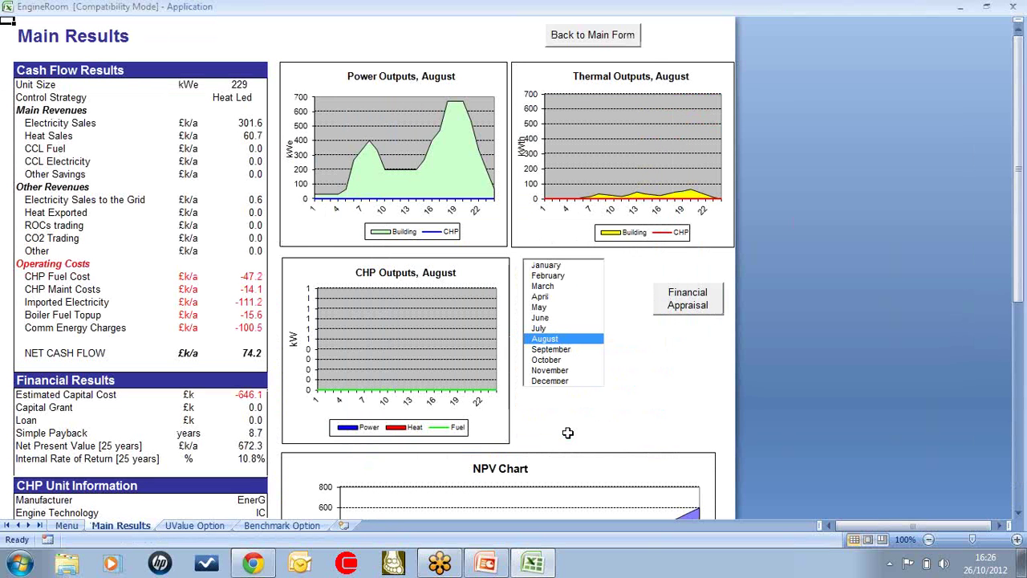
left_click(545, 266)
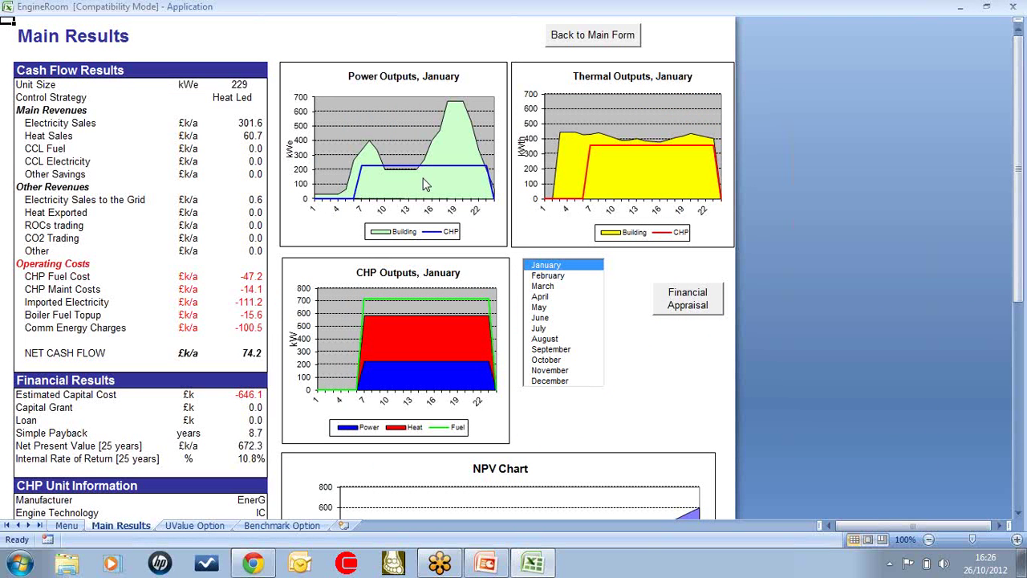
left_click(549, 280)
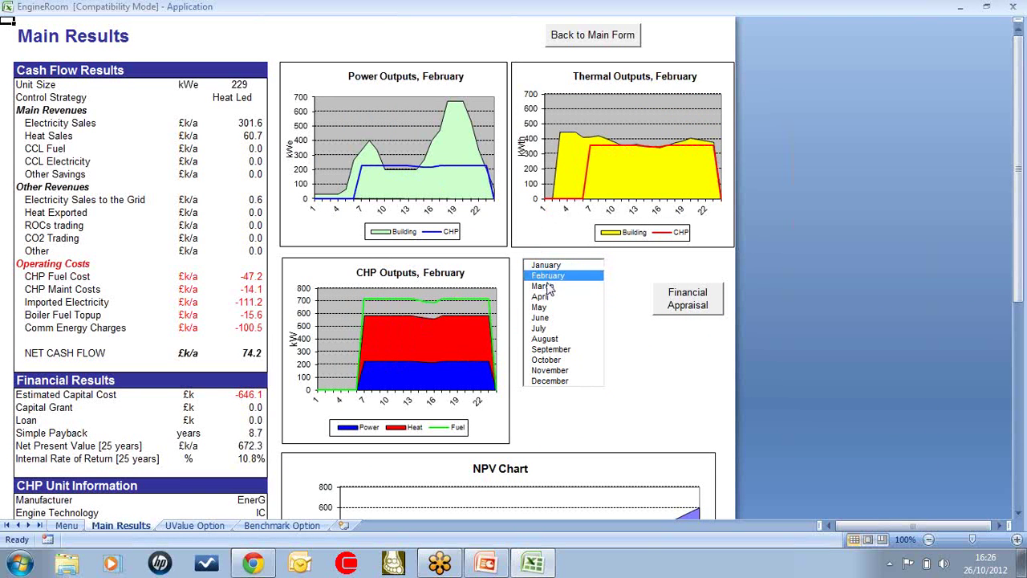
left_click(549, 289)
left_click(542, 297)
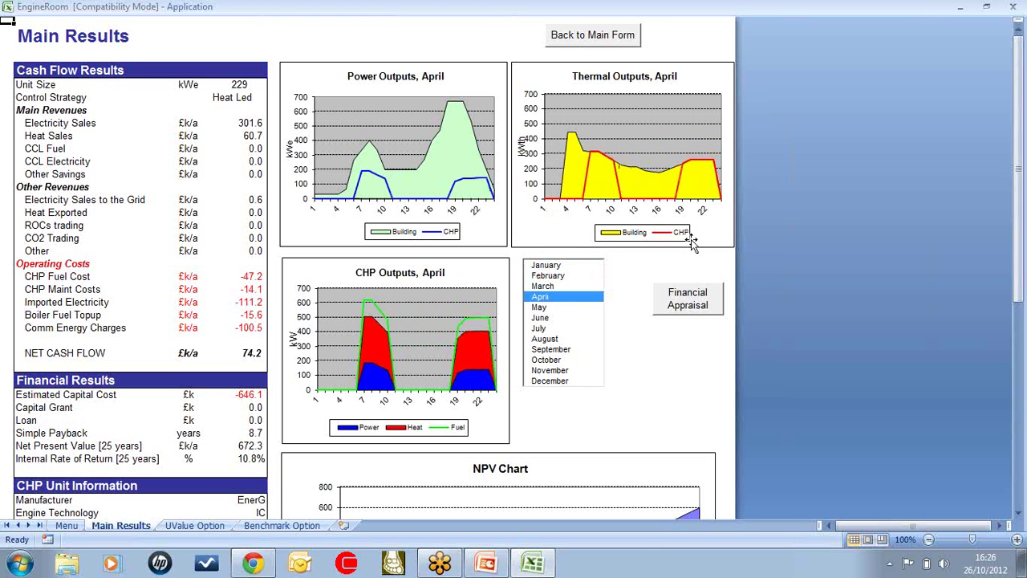
Open the financial appraisal, examine its yearly cash flows, net present value, payback and IRR, and return to the menu.
left_click(681, 309)
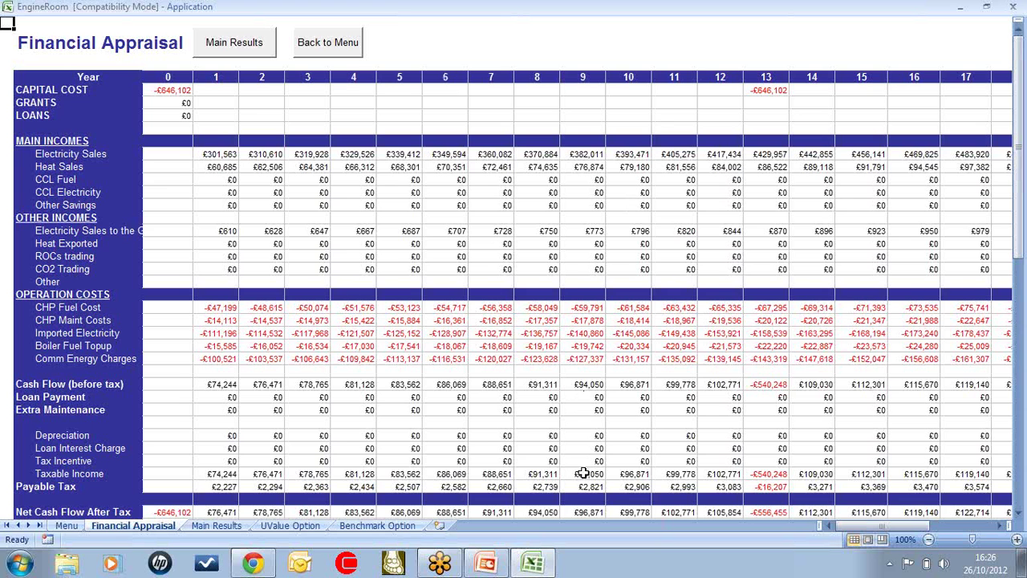
scroll(437, 366, "down", 3)
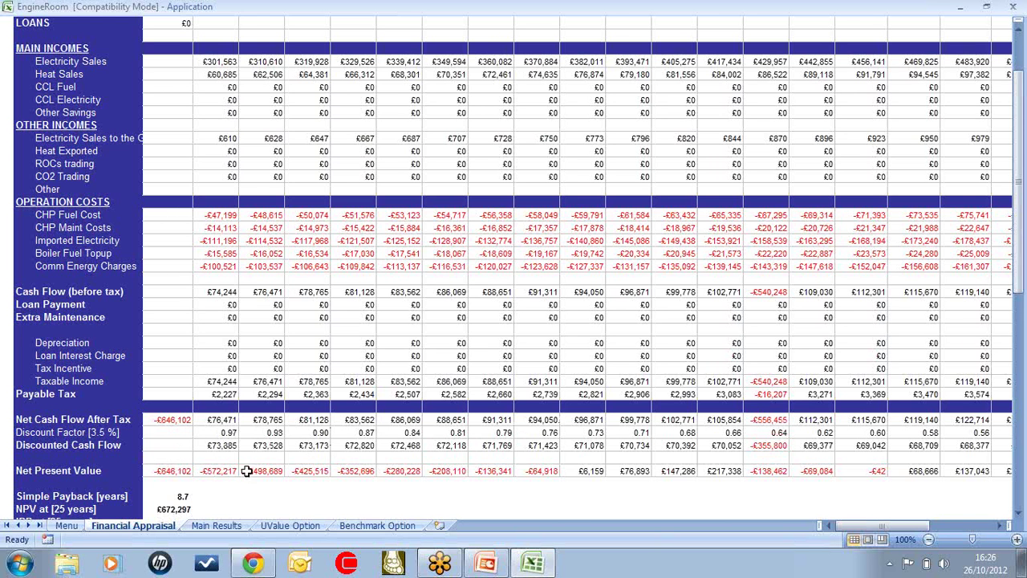
scroll(247, 471, "down", 1)
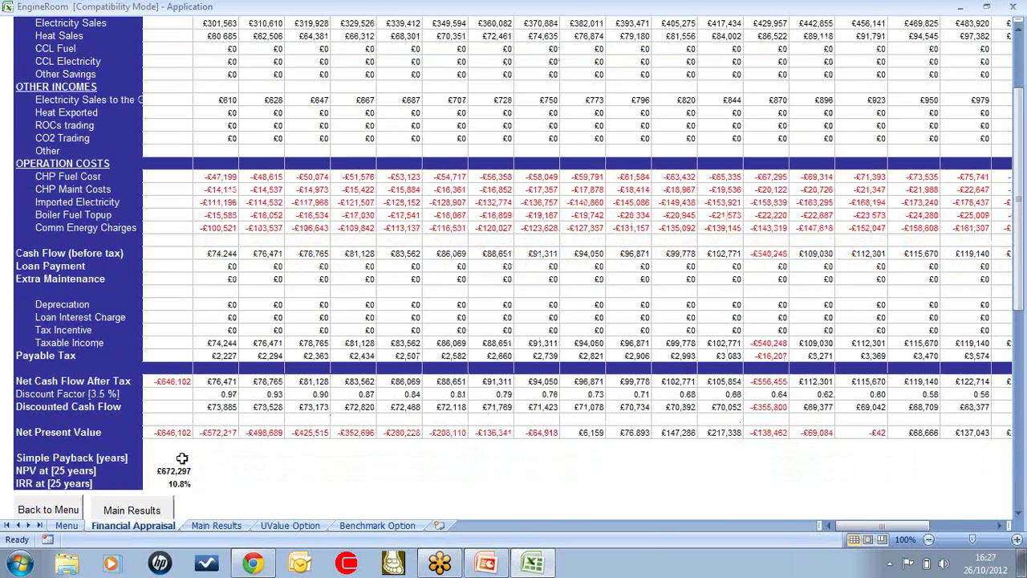
scroll(175, 470, "down", 1)
scroll(348, 446, "up", 2)
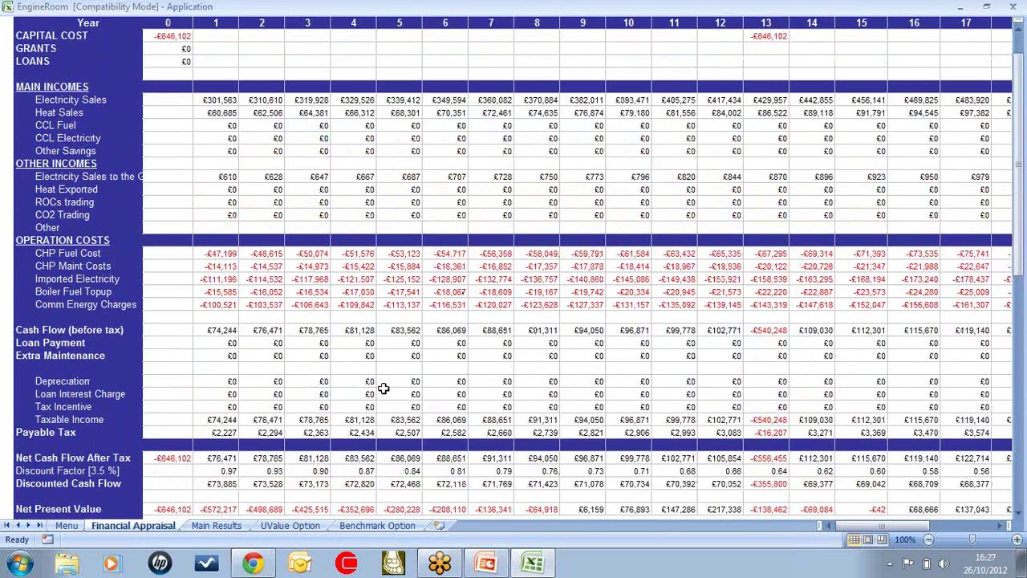
scroll(337, 370, "down", 3)
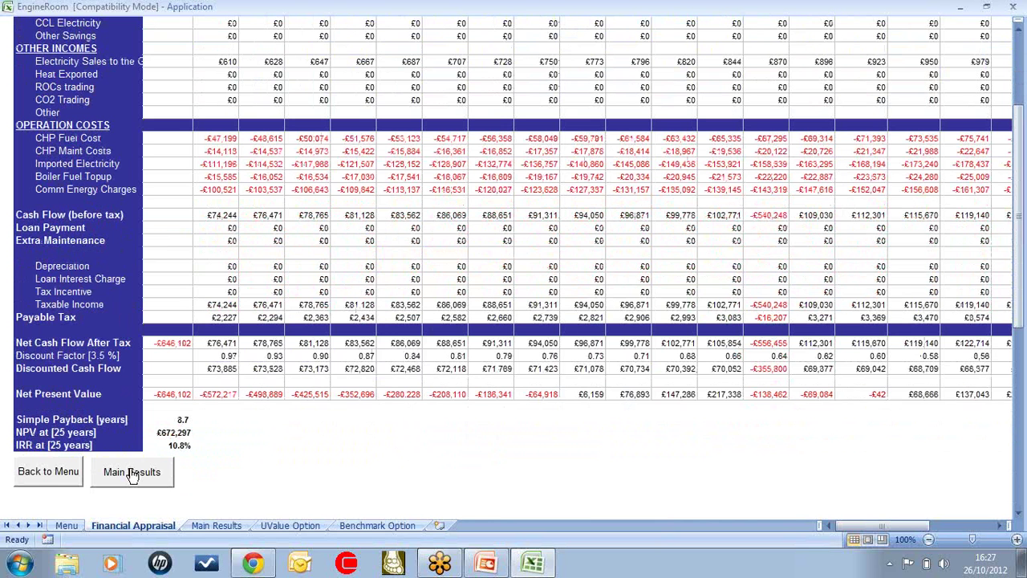
left_click(43, 473)
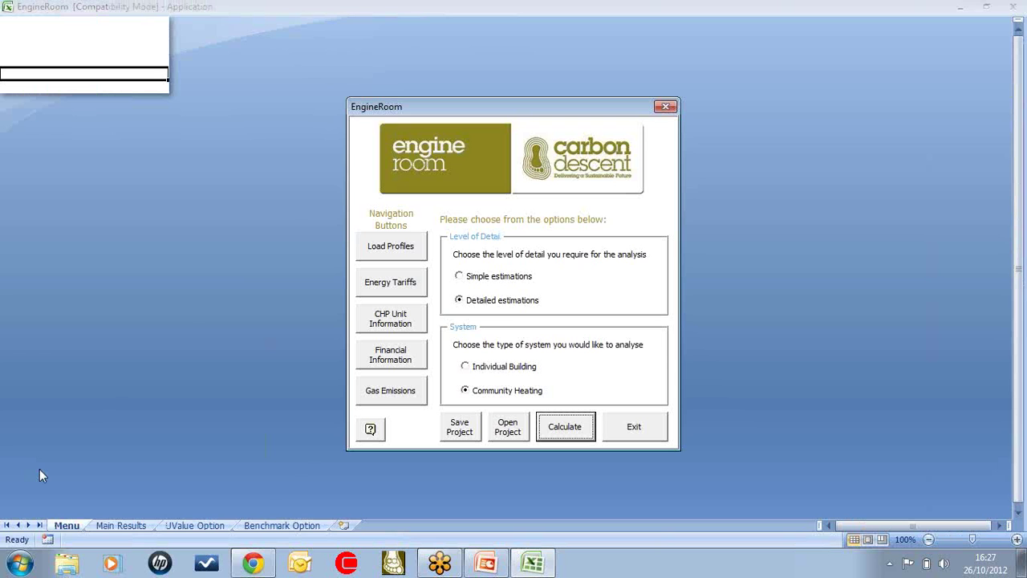